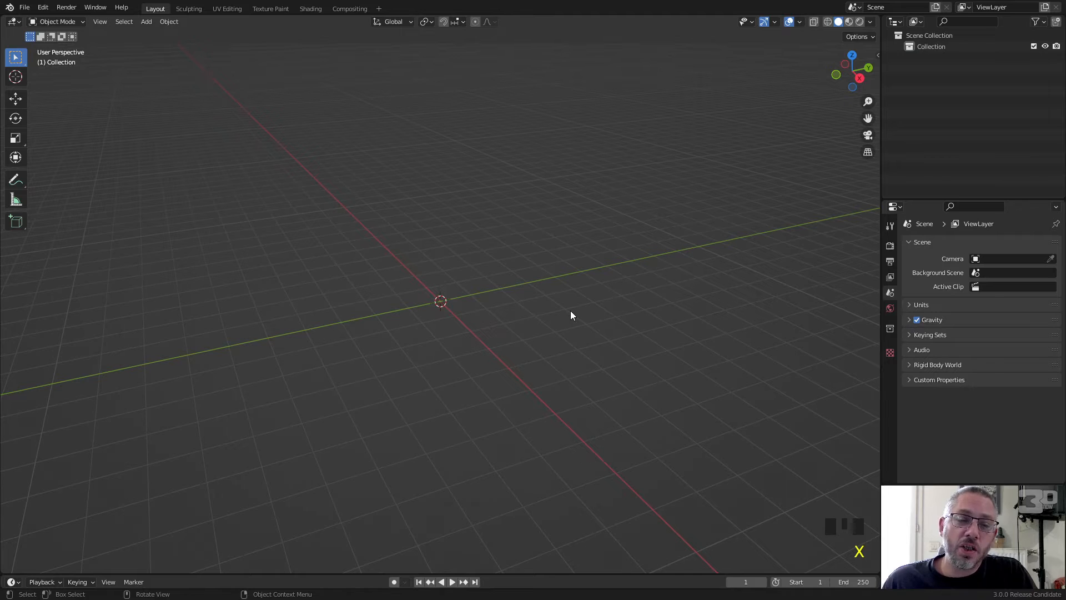
Add a plane mesh at the world origin
{"action": "key", "text": "shift+a"}
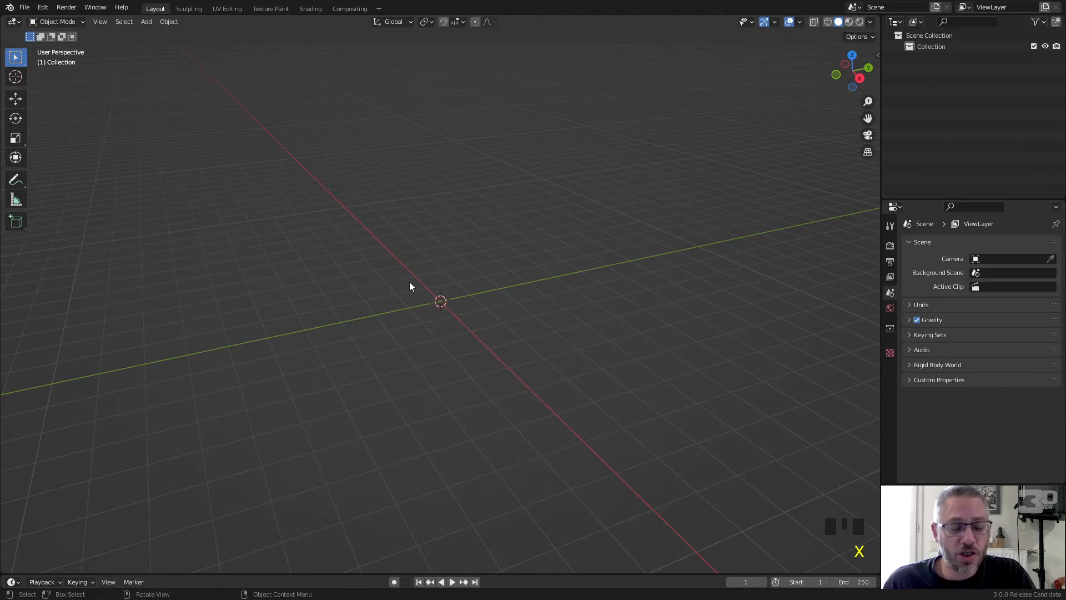
{"action": "key", "text": "shift+a"}
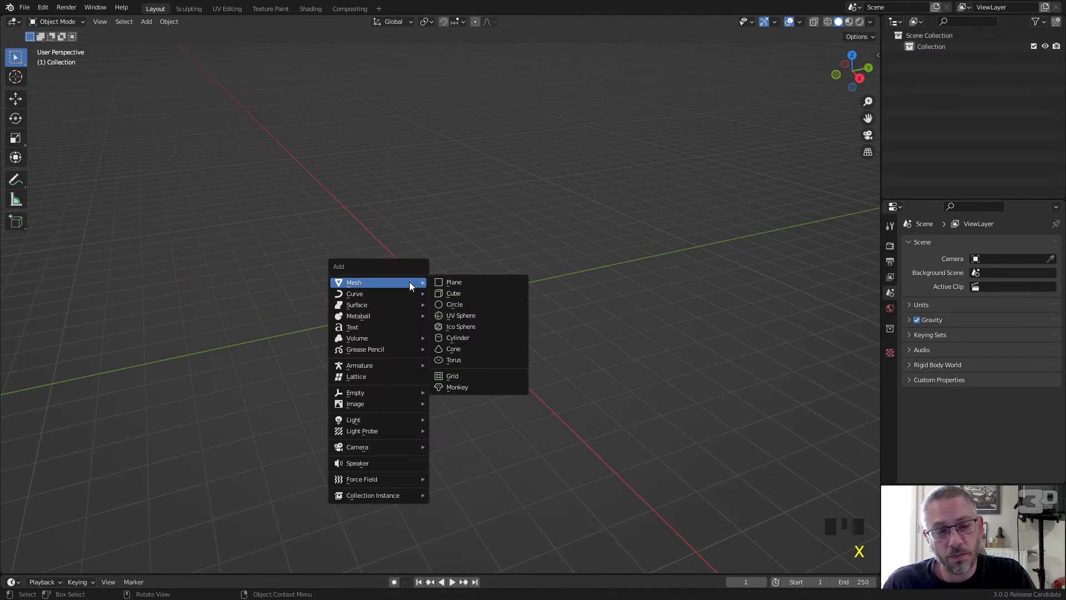
{"action": "left_click", "coordinate": [469, 287]}
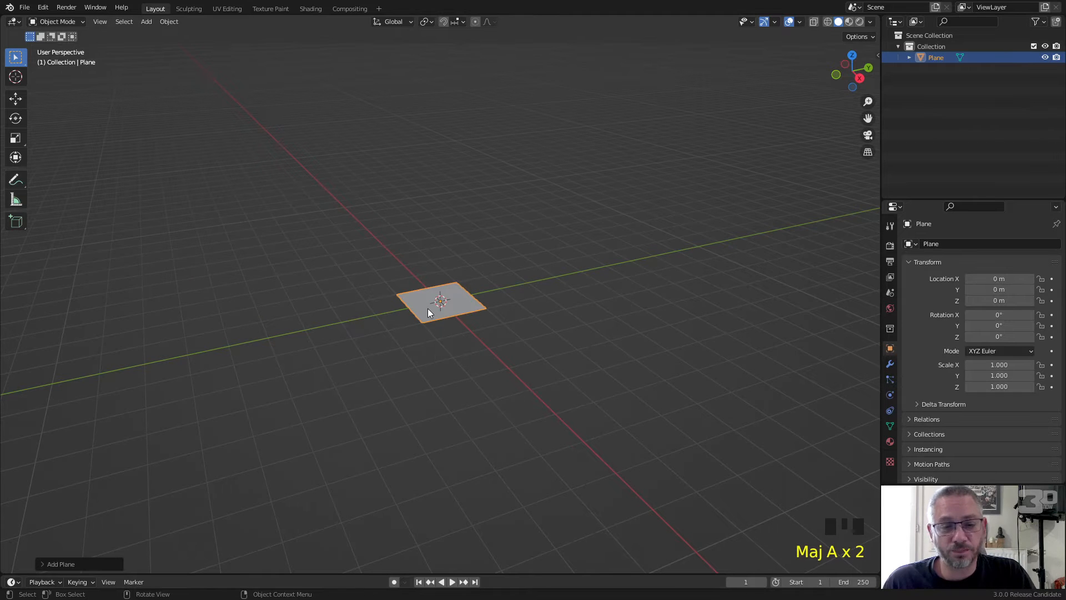
{"action": "scroll", "coordinate": [428, 312], "scroll_direction": "up", "scroll_amount": 8}
{"action": "middle_click_drag", "start_coordinate": [464, 317], "coordinate": [367, 275]}
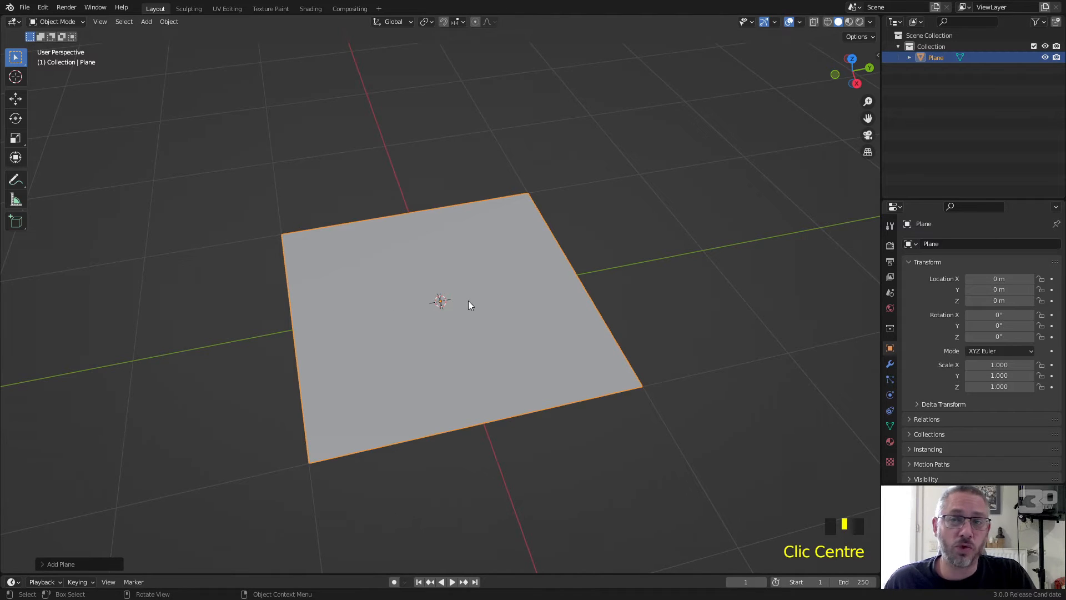
Enter Edit Mode on the plane, select its corner vertex at X -1 m, Y -1 m and snap the 3D cursor to it
{"action": "key", "text": "Tab"}
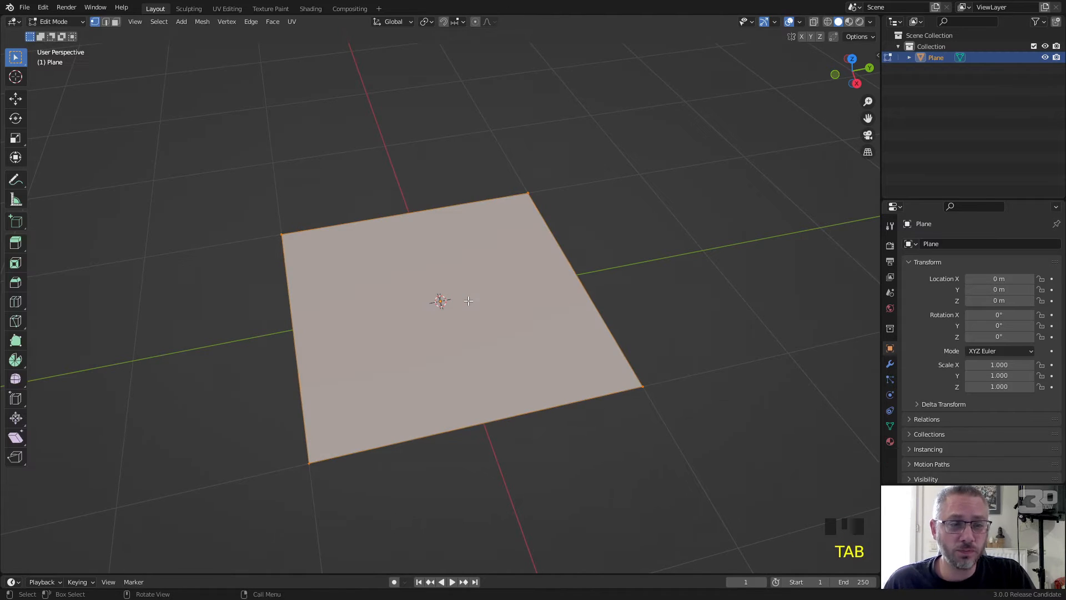
{"action": "left_click", "coordinate": [60, 23]}
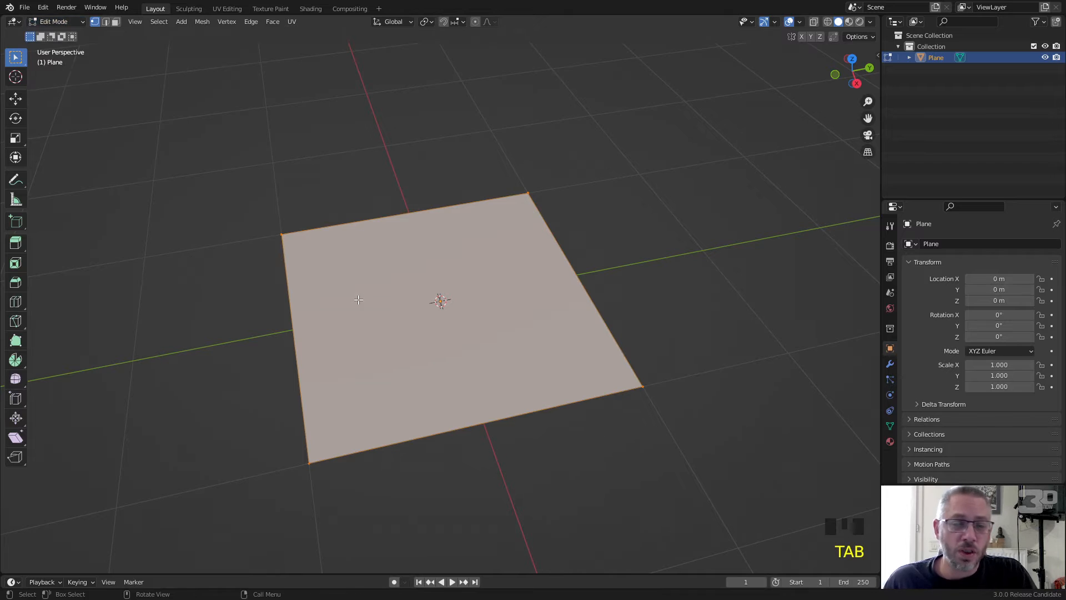
{"action": "left_click", "coordinate": [281, 235]}
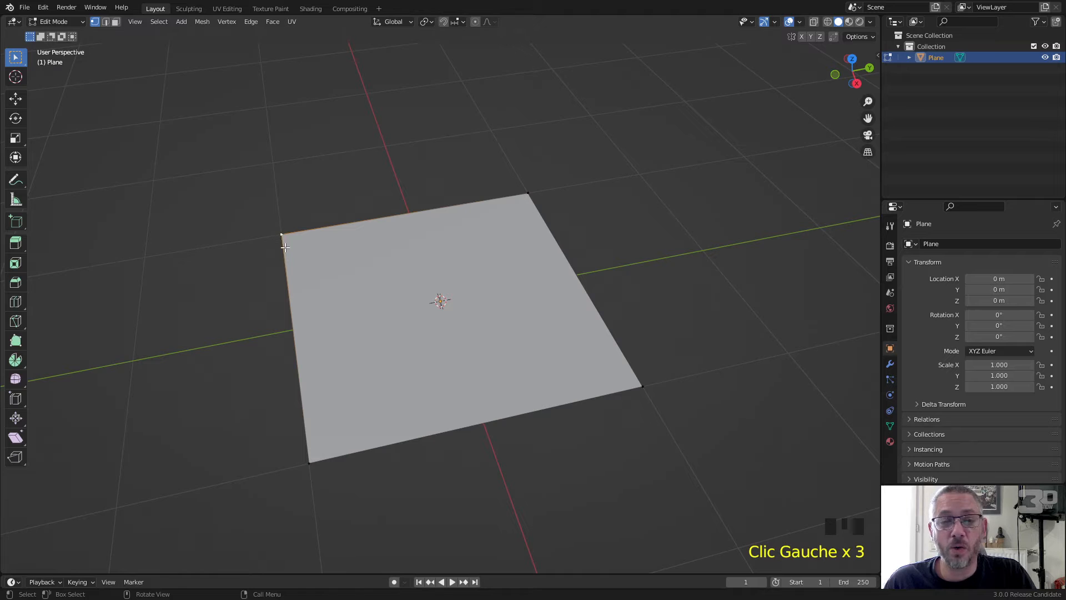
{"action": "left_click", "coordinate": [203, 22]}
{"action": "mouse_move", "coordinate": [245, 71]}
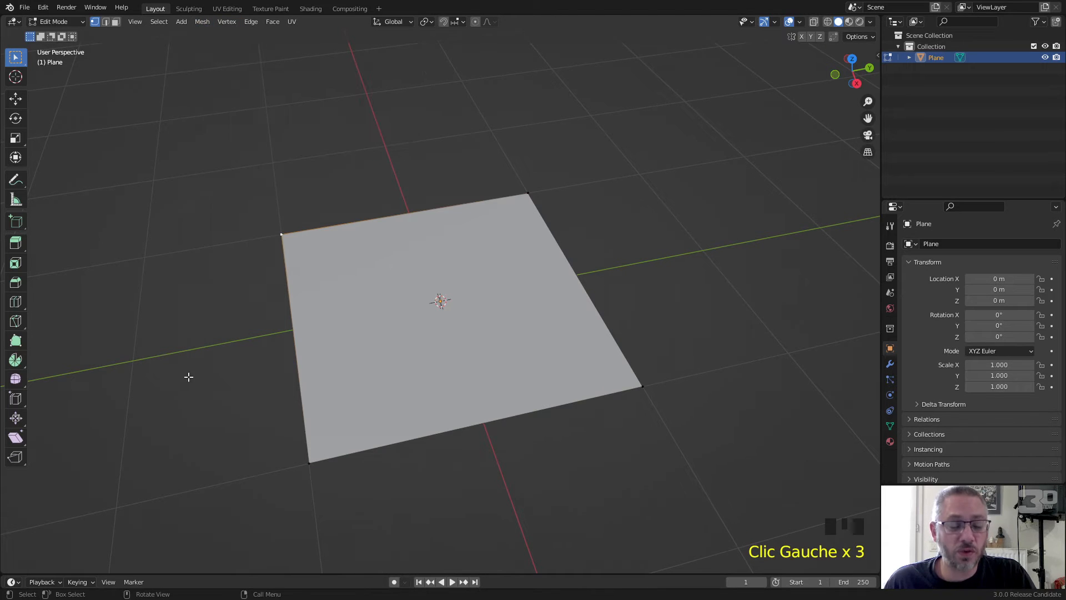
{"action": "key", "text": "shift+s"}
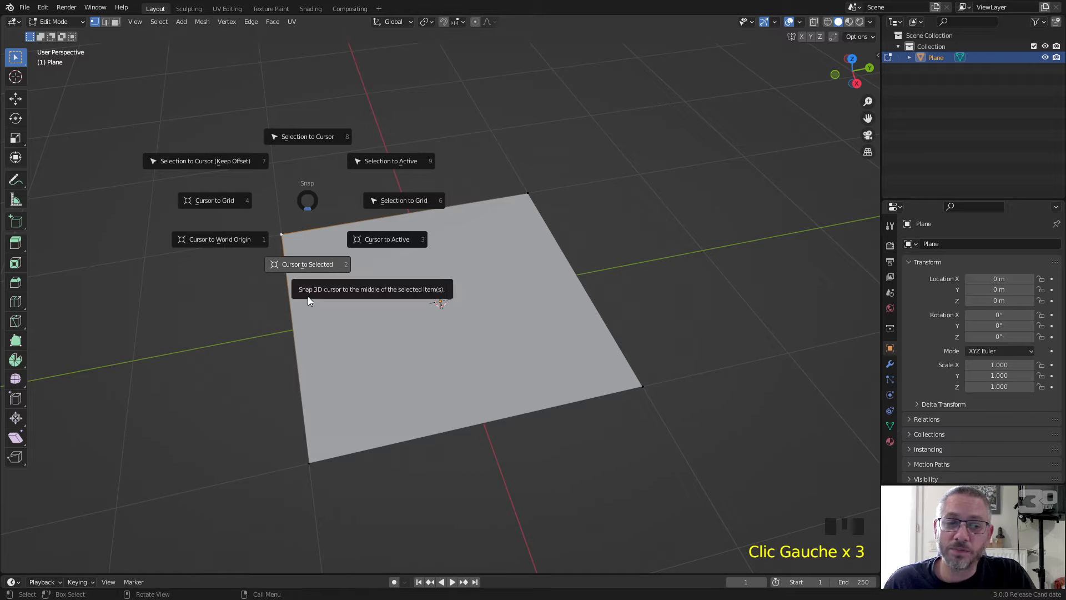
{"action": "left_click", "coordinate": [310, 264]}
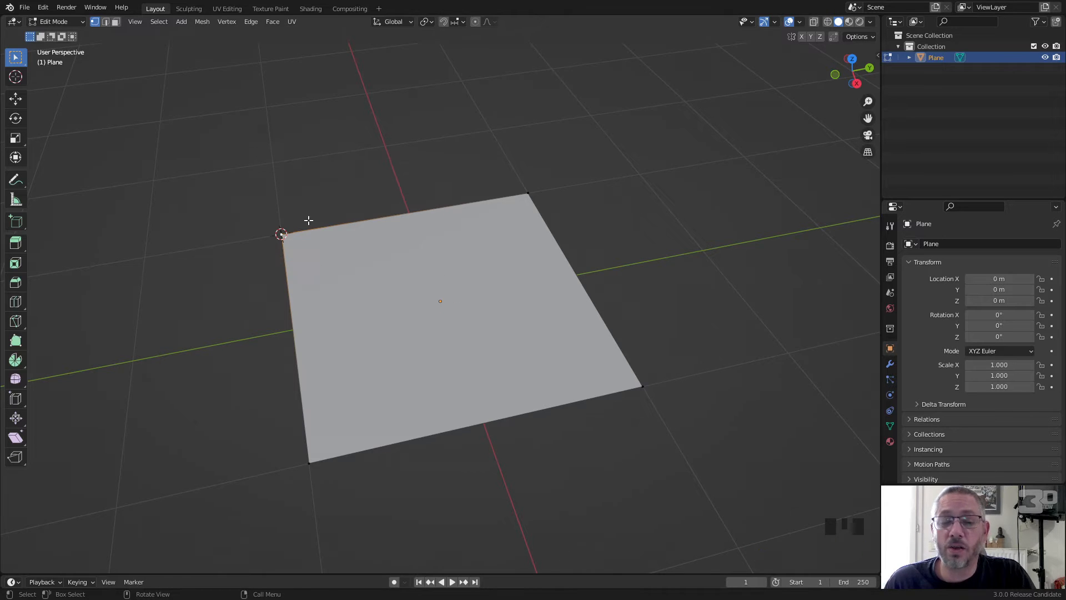
Snap the 3D cursor back to the world origin
{"action": "key", "text": "shift+s"}
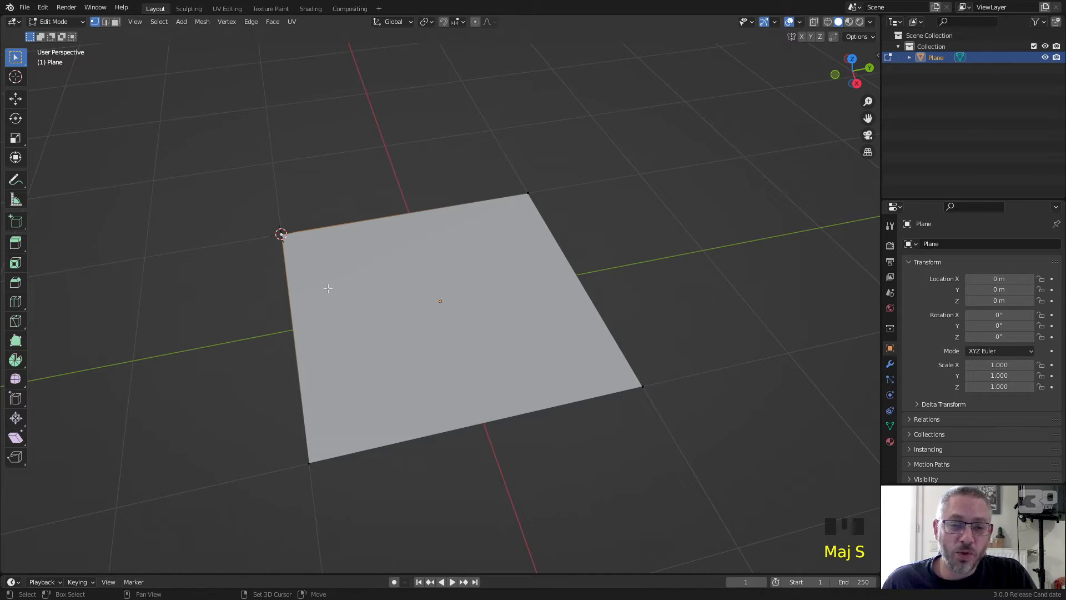
{"action": "key", "text": "shift+s"}
{"action": "left_click", "coordinate": [160, 443]}
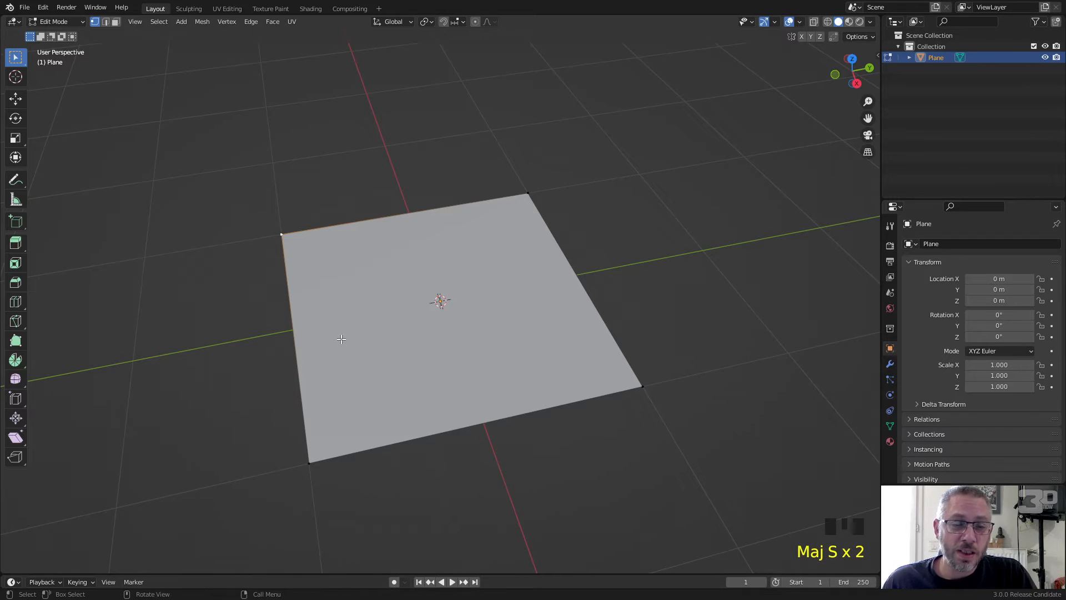
Try snapping the selected corner vertex to the 3D cursor, and undo the move
{"action": "key", "text": "shift+s"}
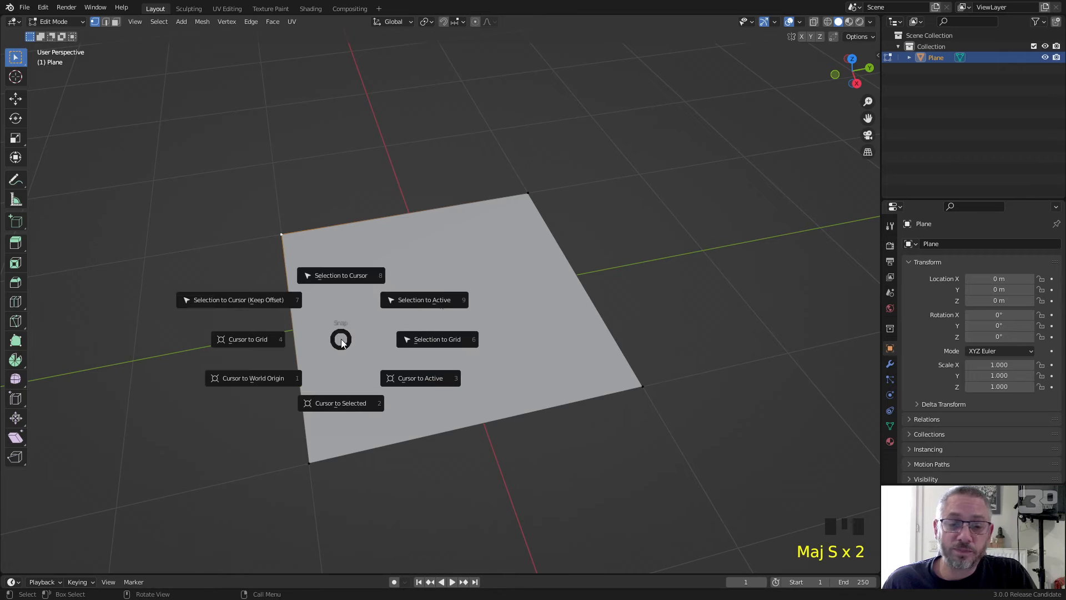
{"action": "left_click", "coordinate": [354, 273]}
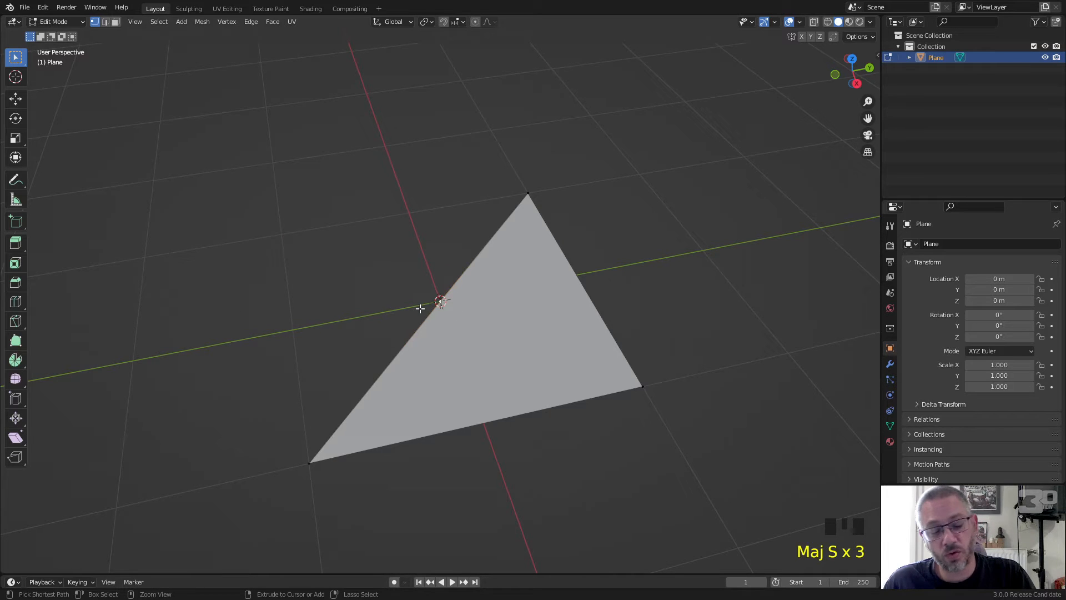
{"action": "key", "text": "ctrl+z"}
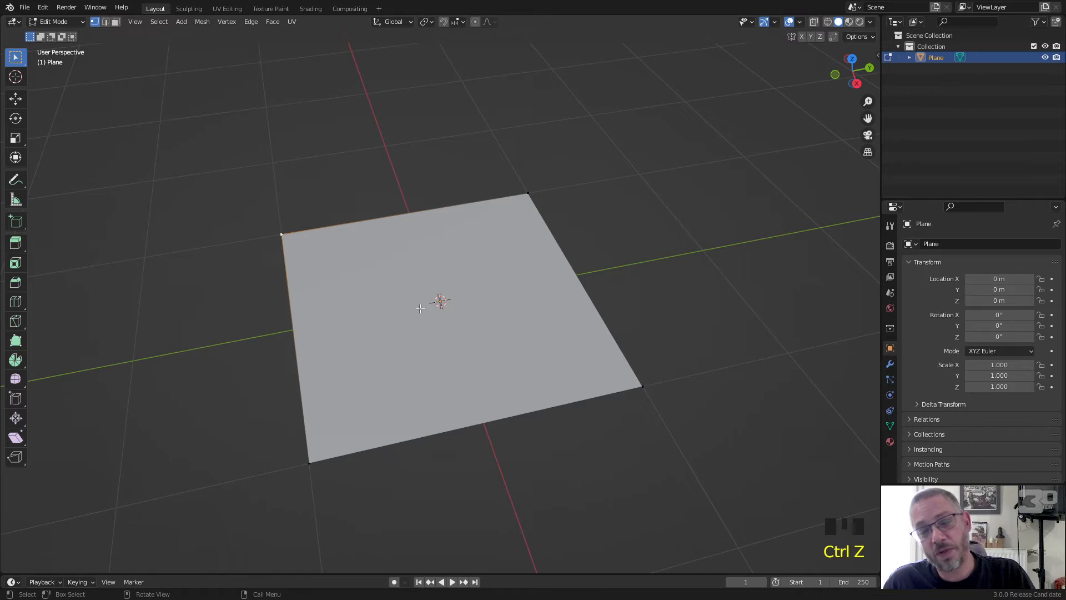
Snap the 3D cursor to the selected corner vertex and set the plane's origin to the 3D cursor in Object Mode
{"action": "key", "text": "shift+s"}
{"action": "left_click", "coordinate": [419, 447]}
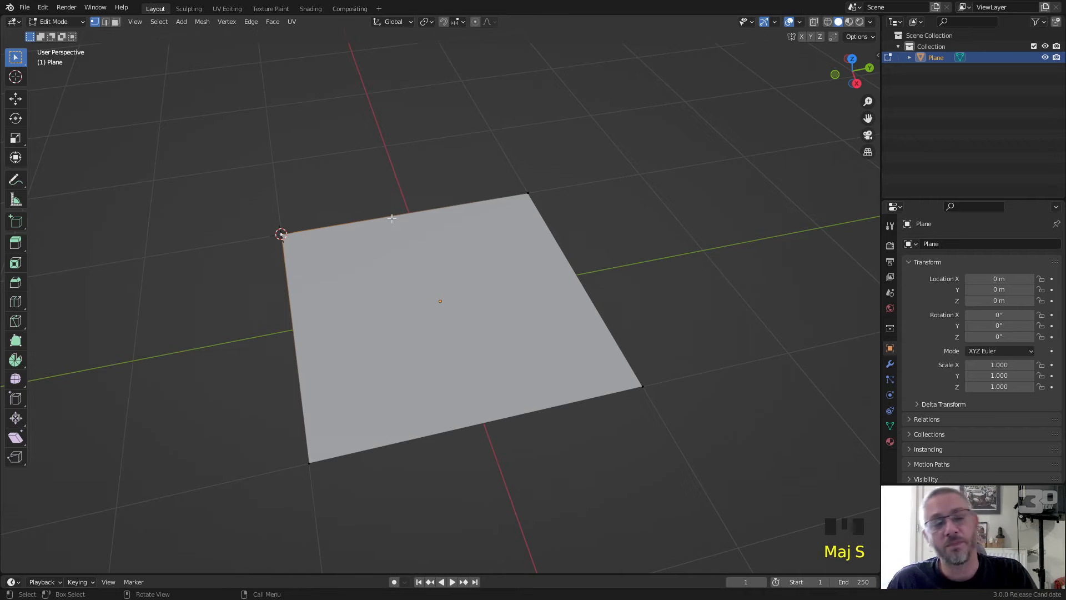
{"action": "key", "text": "Tab"}
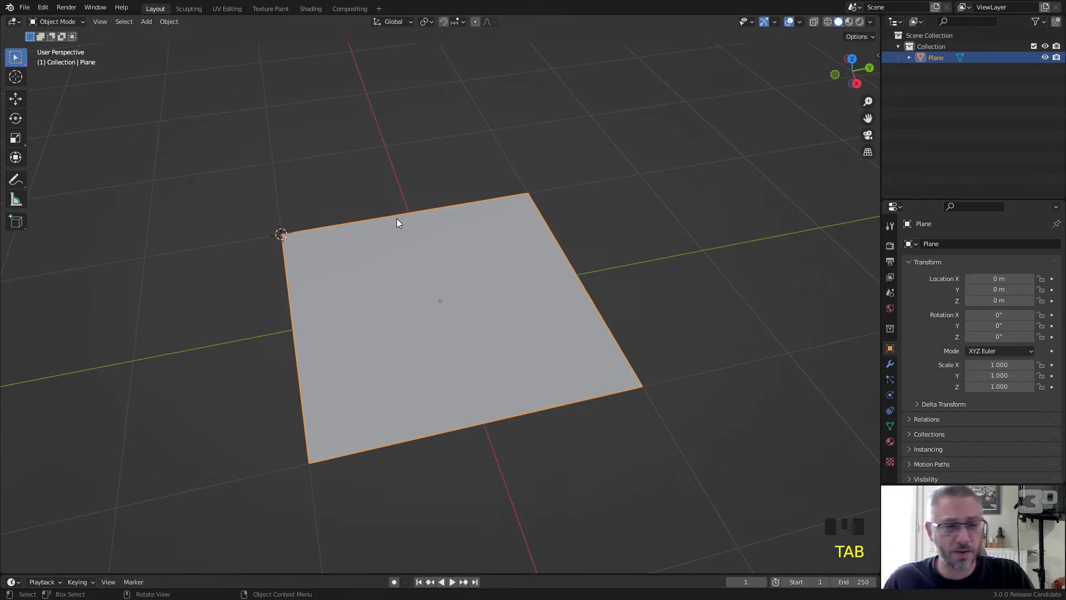
{"action": "left_click", "coordinate": [168, 22]}
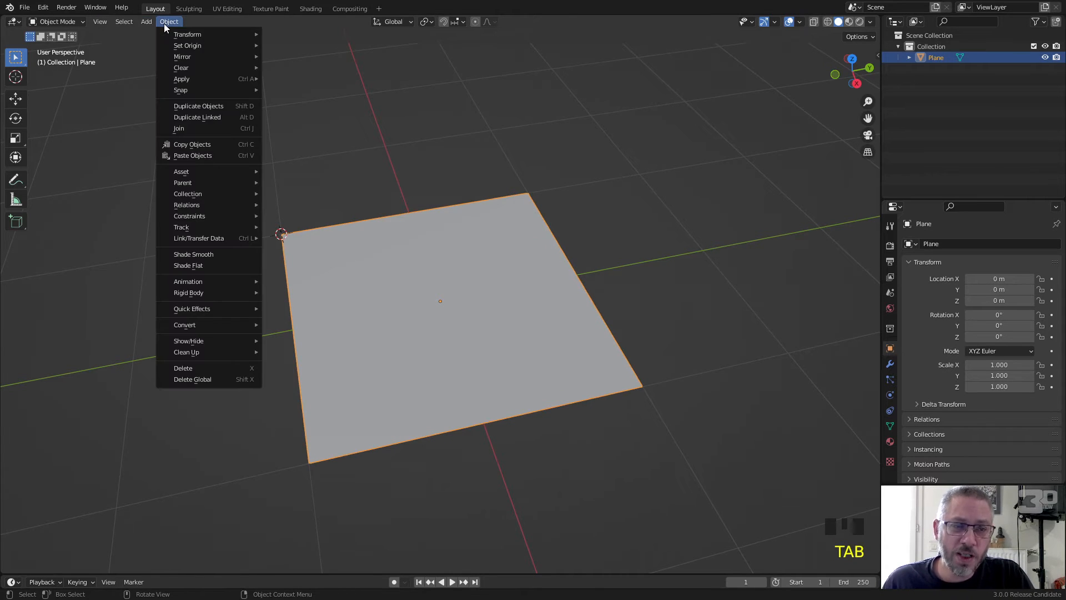
{"action": "mouse_move", "coordinate": [192, 44]}
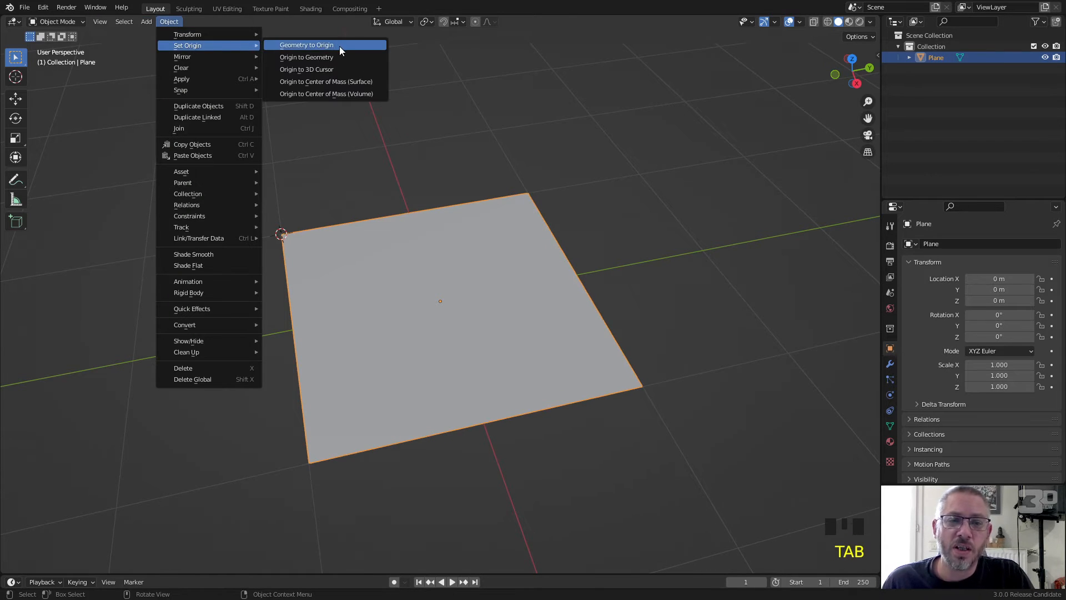
{"action": "left_click", "coordinate": [339, 67]}
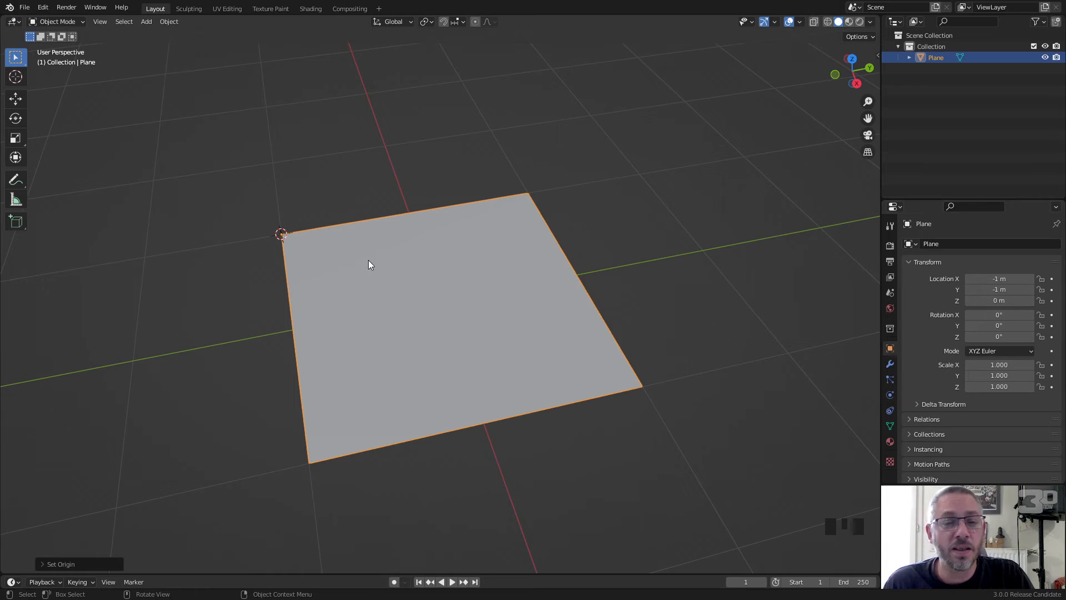
{"action": "left_click", "coordinate": [336, 251]}
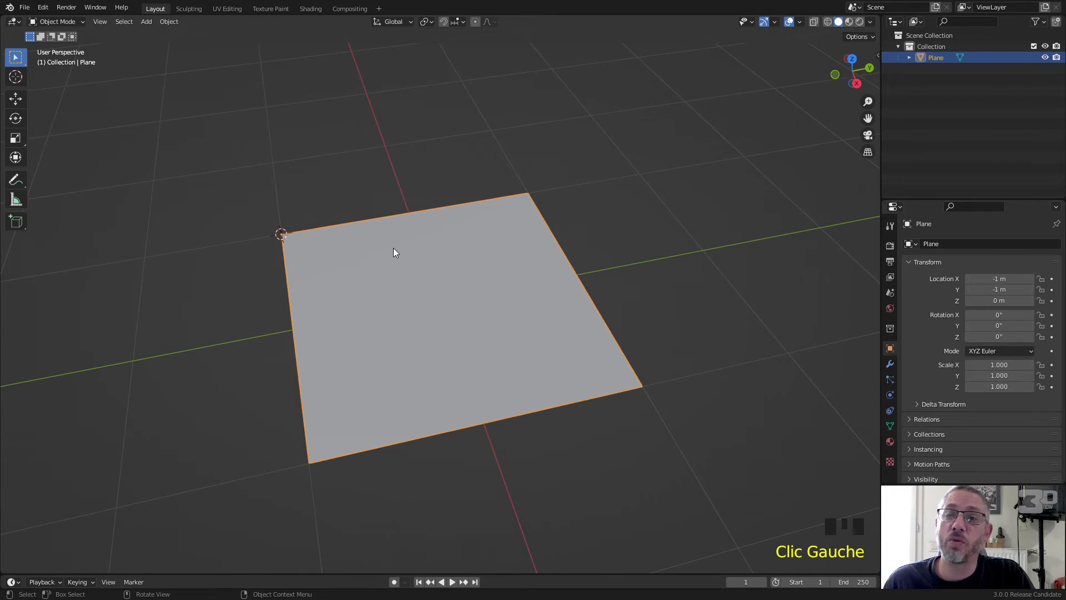
Clear the plane's location so that its corner origin sits at the world origin
{"action": "key", "text": "alt"}
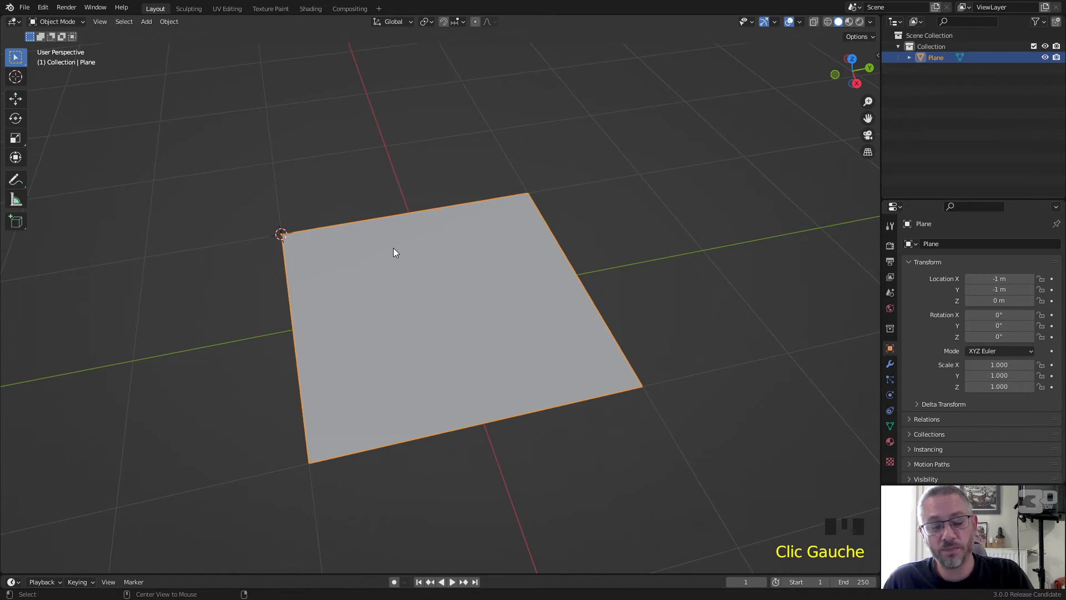
{"action": "key", "text": "alt+g"}
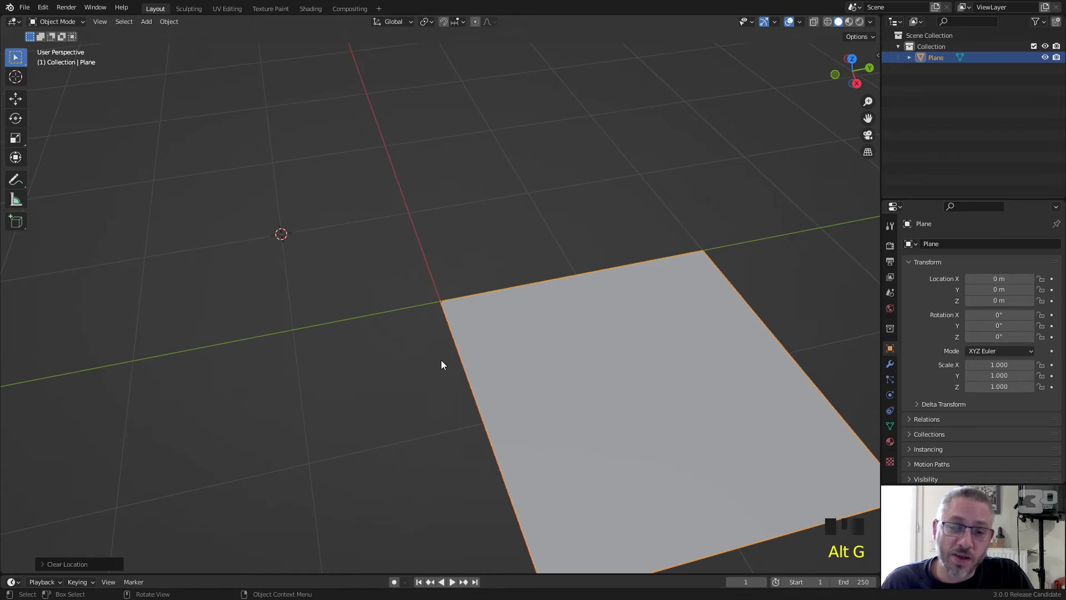
{"action": "scroll", "coordinate": [594, 308], "scroll_direction": "down", "scroll_amount": 3}
{"action": "middle_click_drag", "start_coordinate": [585, 331], "coordinate": [467, 288], "text": "shift"}
{"action": "scroll", "coordinate": [465, 285], "scroll_direction": "up", "scroll_amount": 3}
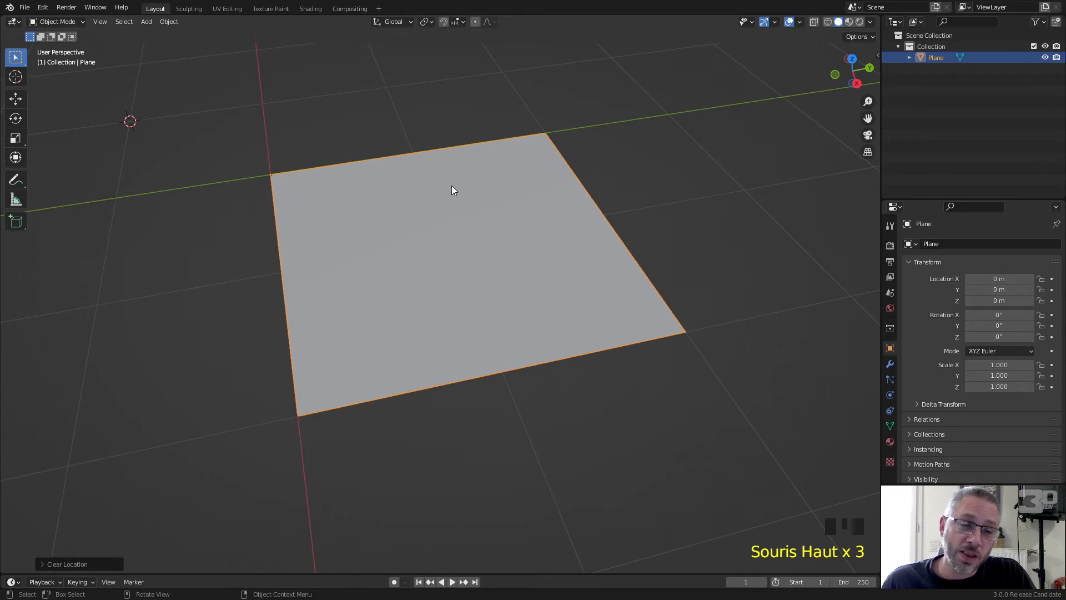
In edge select mode, move the plane's edge opposite the X axis to a local median Y of 6 m
{"action": "key", "text": "Tab"}
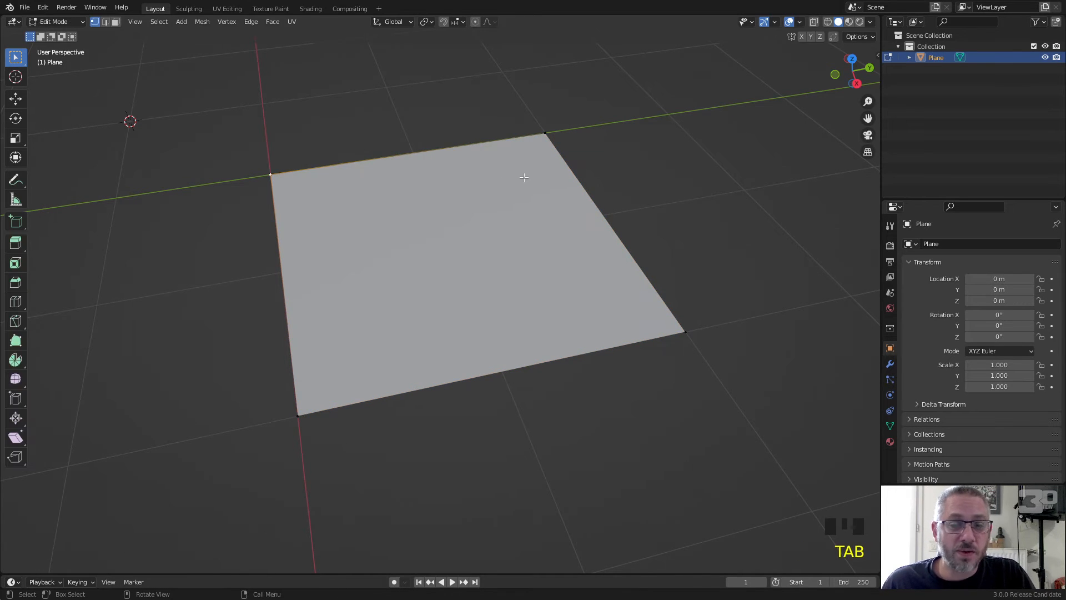
{"action": "left_click", "coordinate": [106, 22]}
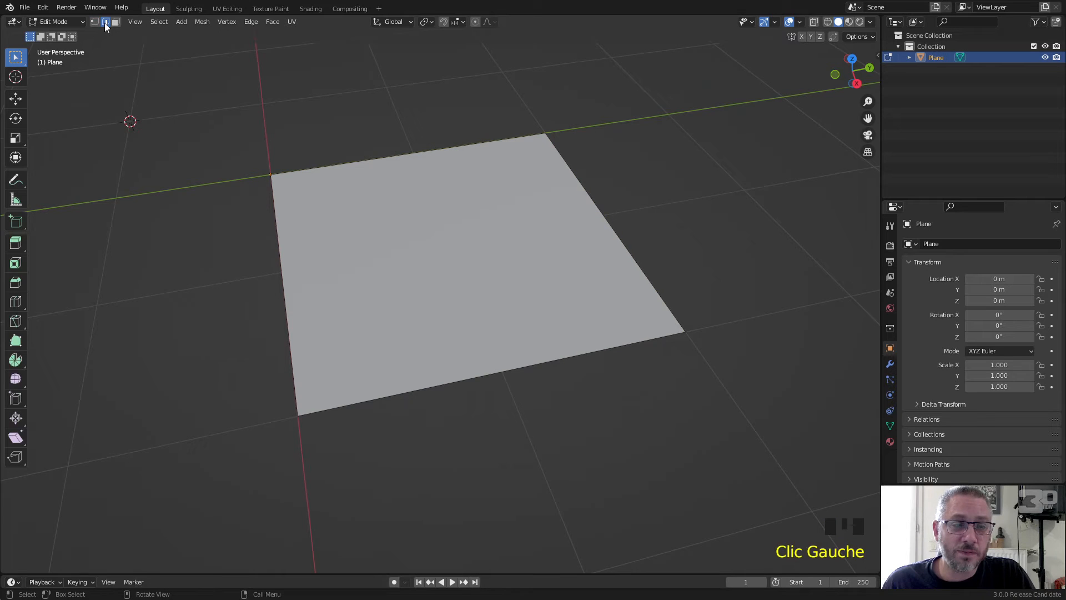
{"action": "double_click", "coordinate": [596, 200]}
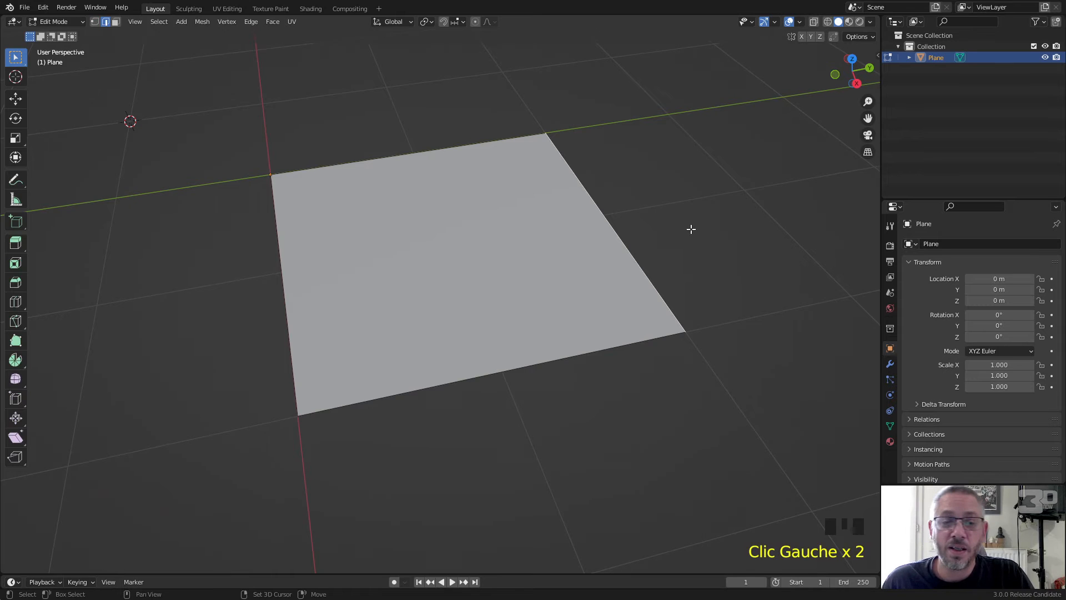
{"action": "middle_click_drag", "start_coordinate": [690, 228], "coordinate": [443, 297], "text": "shift"}
{"action": "scroll", "coordinate": [444, 299], "scroll_direction": "down", "scroll_amount": 2}
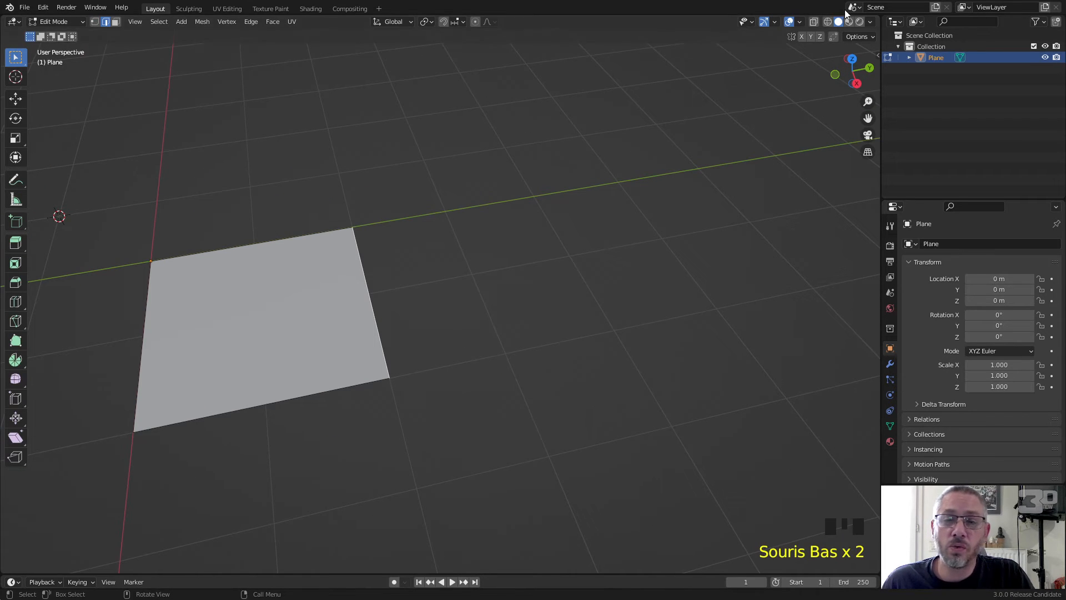
{"action": "left_click", "coordinate": [877, 56]}
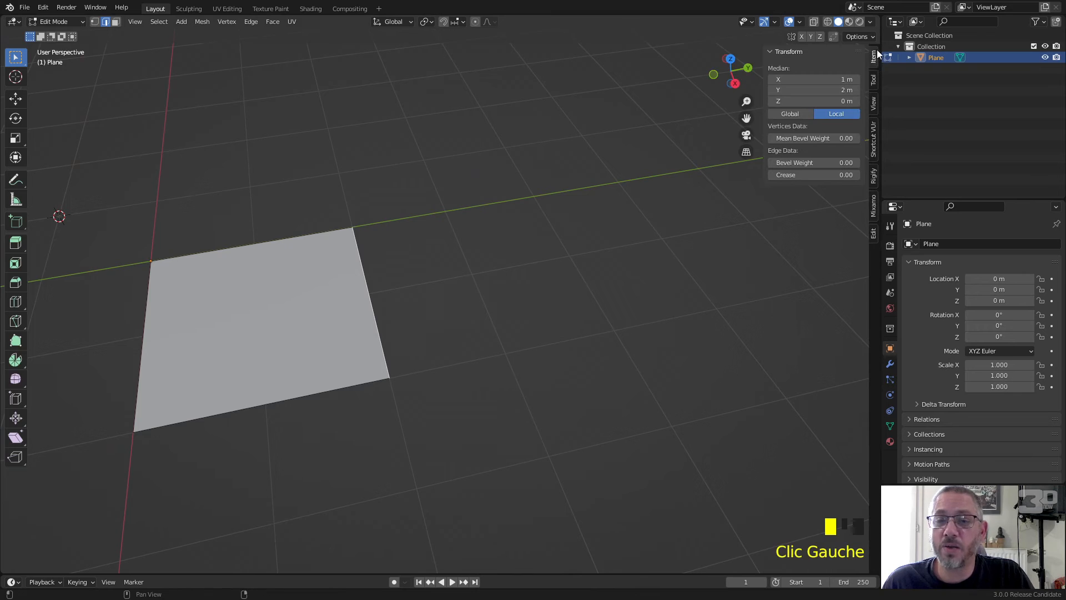
{"action": "left_click", "coordinate": [826, 89]}
{"action": "type", "text": "6"}
{"action": "key", "text": "Return"}
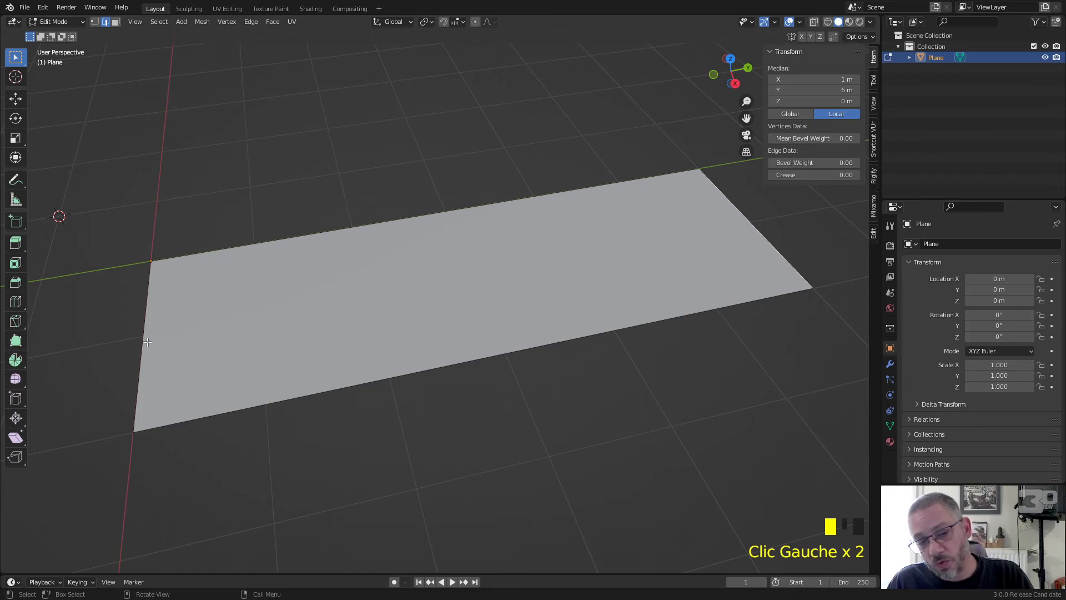
Extrude the plane's long edge on the Y axis 3 m up along global Z to form a wall
{"action": "left_click", "coordinate": [751, 302]}
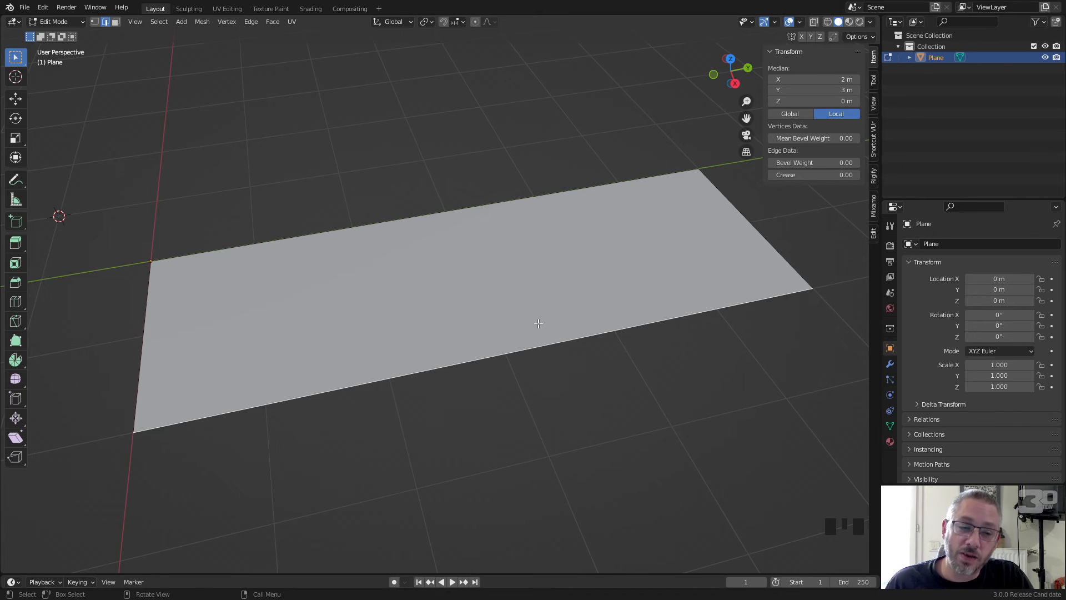
{"action": "scroll", "coordinate": [557, 309], "scroll_direction": "down", "scroll_amount": 5}
{"action": "middle_click_drag", "start_coordinate": [542, 359], "coordinate": [592, 318]}
{"action": "scroll", "coordinate": [511, 350], "scroll_direction": "up", "scroll_amount": 2}
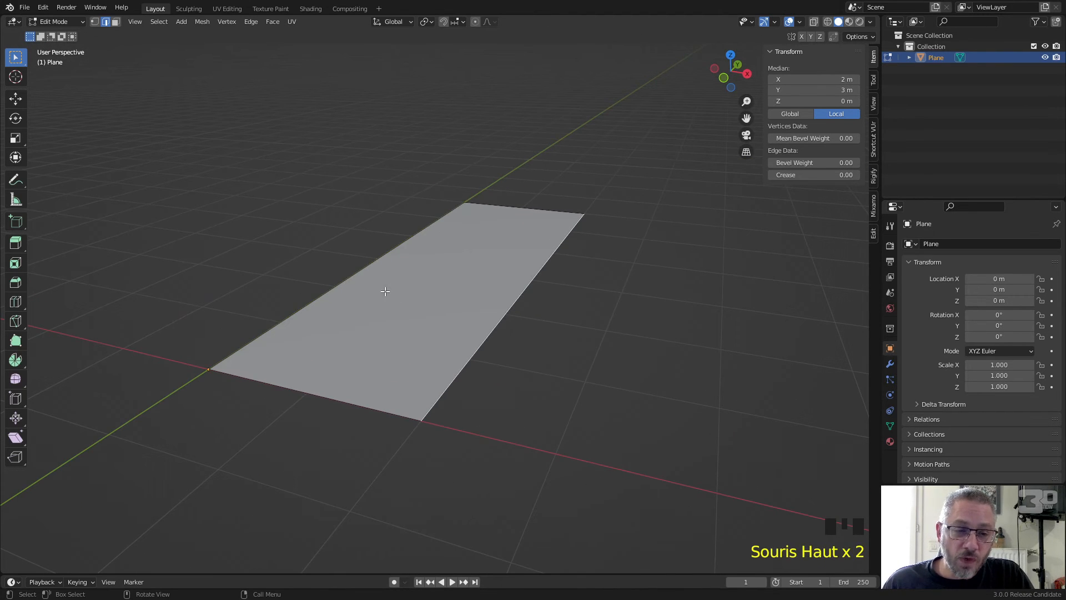
{"action": "left_click", "coordinate": [363, 268]}
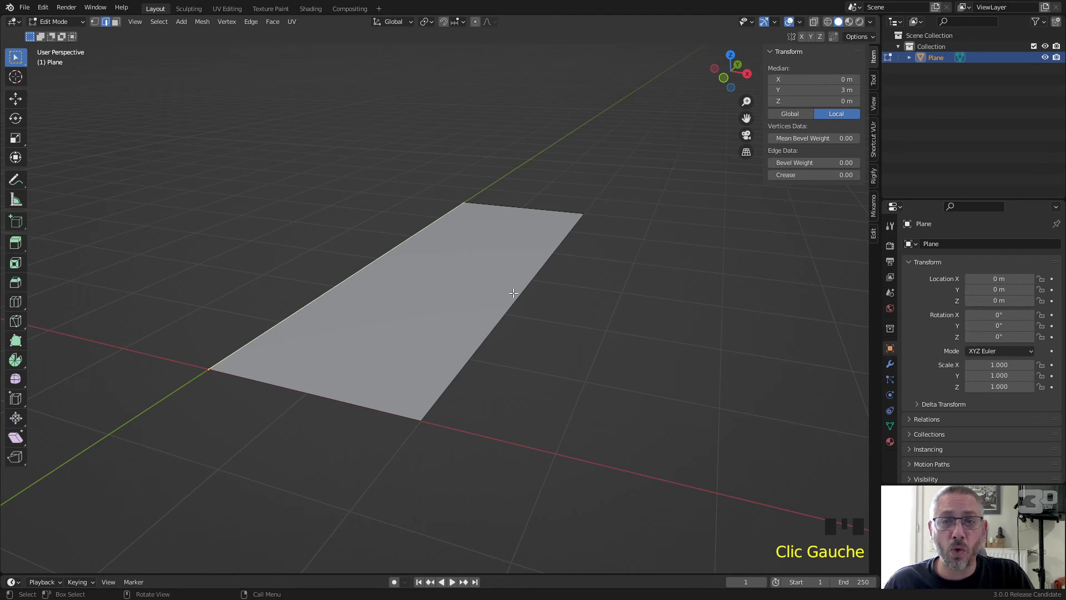
{"action": "key", "text": "e"}
{"action": "key", "text": "z"}
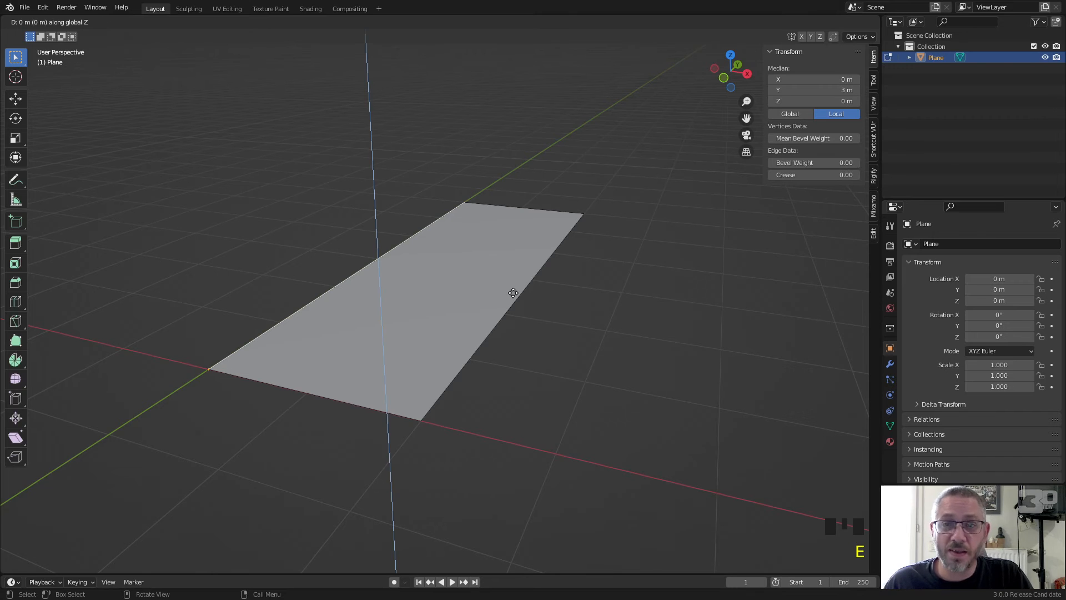
{"action": "type", "text": "3"}
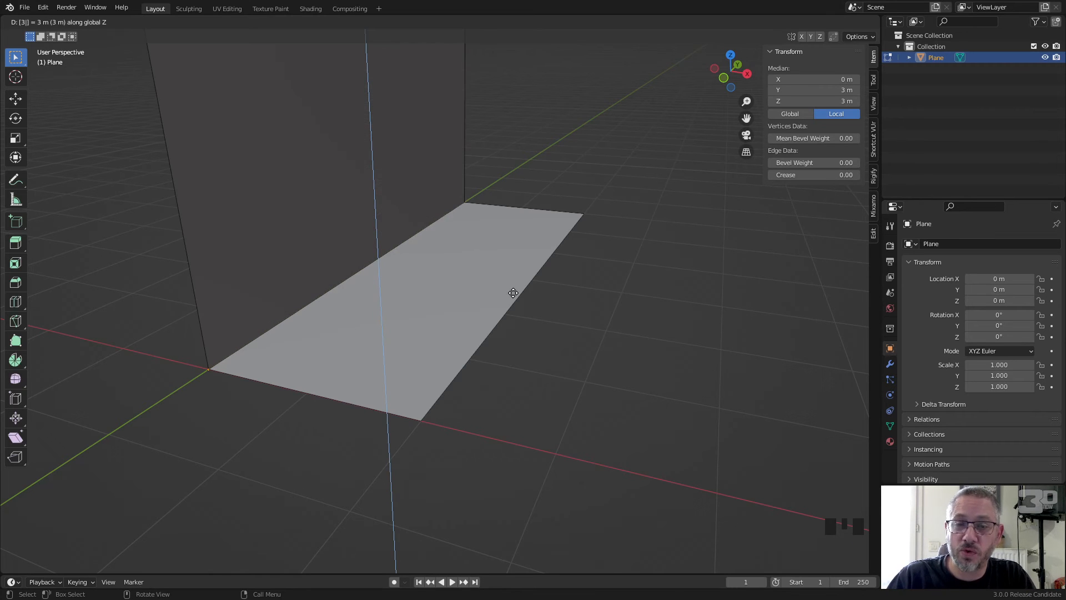
{"action": "key", "text": "Return"}
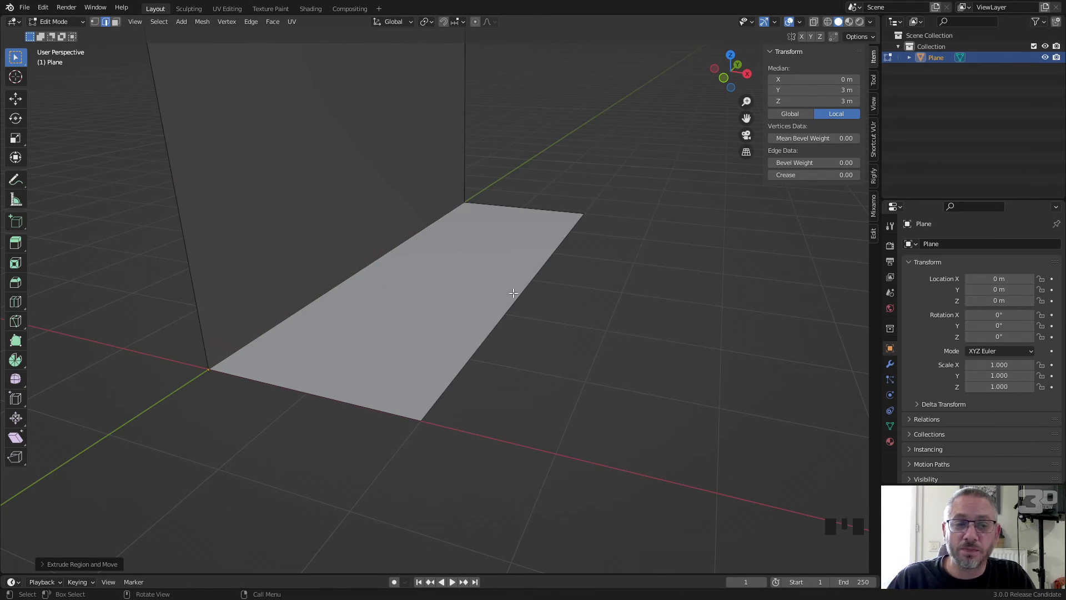
{"action": "scroll", "coordinate": [506, 290], "scroll_direction": "down", "scroll_amount": 2}
{"action": "mouse_move", "coordinate": [502, 289]}
{"action": "middle_mouse_down"}
{"action": "mouse_move", "coordinate": [435, 241]}
{"action": "mouse_move", "coordinate": [444, 269]}
{"action": "mouse_move", "coordinate": [423, 278]}
{"action": "mouse_move", "coordinate": [473, 278]}
{"action": "mouse_move", "coordinate": [459, 283]}
{"action": "mouse_move", "coordinate": [499, 309]}
{"action": "mouse_move", "coordinate": [500, 298]}
{"action": "middle_mouse_up"}
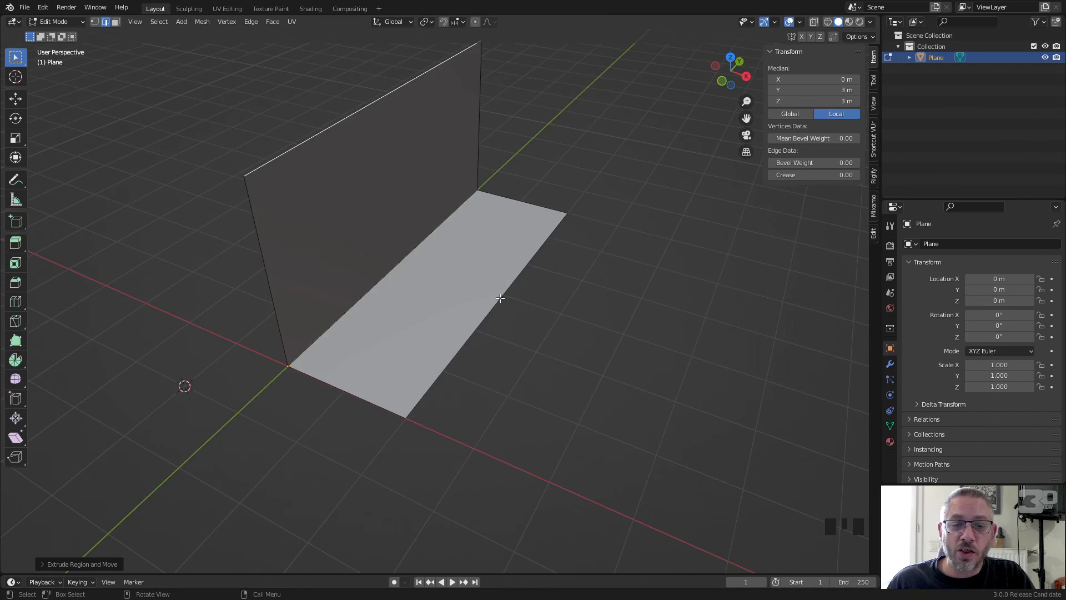
{"action": "left_click", "coordinate": [500, 298]}
{"action": "middle_click_drag", "start_coordinate": [504, 340], "coordinate": [480, 345]}
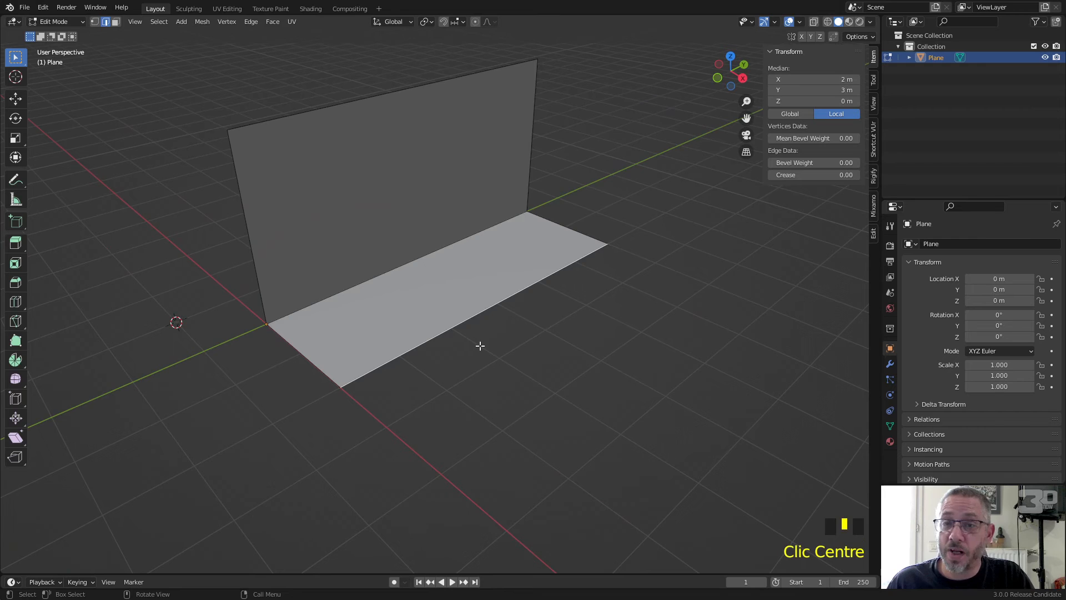
{"action": "key", "text": "e"}
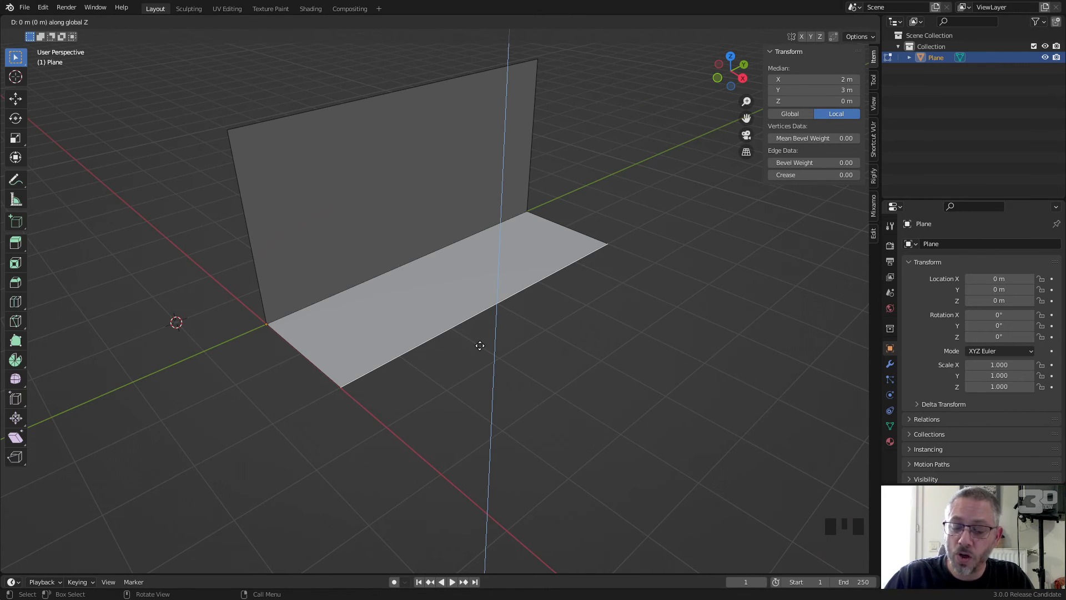
{"action": "type", "text": "-.1"}
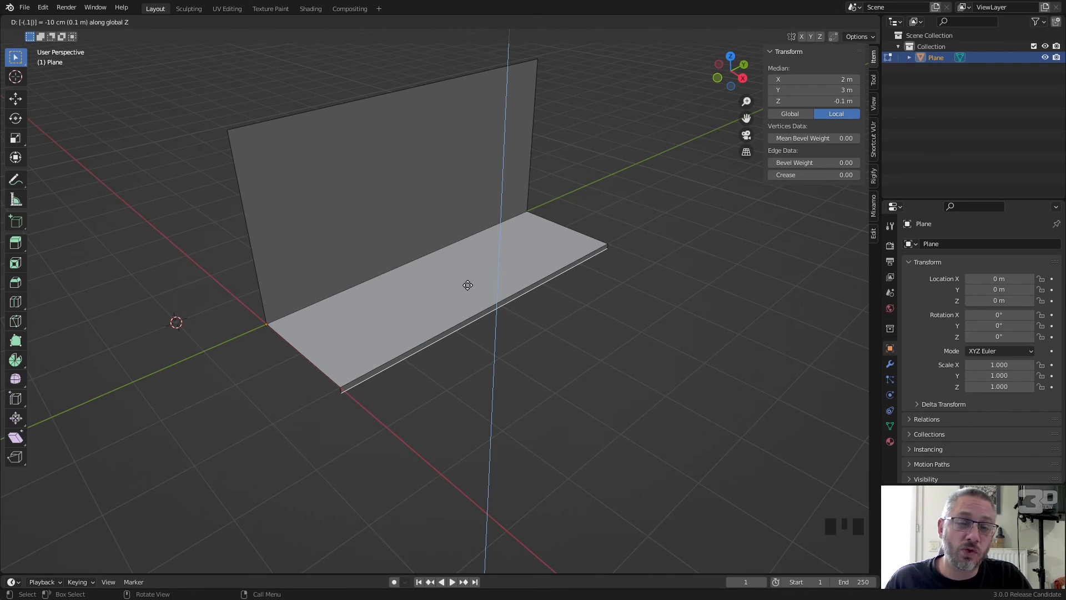
{"action": "middle_click_drag", "start_coordinate": [430, 372], "coordinate": [417, 372]}
{"action": "right_click", "coordinate": [419, 373]}
{"action": "key", "text": "ctrl"}
{"action": "key", "text": "ctrl+z"}
{"action": "key", "text": "ctrl+z"}
Extrude the floor's long edge opposite the wall -0.1 m along global Z to form a step down
{"action": "left_click", "coordinate": [423, 352]}
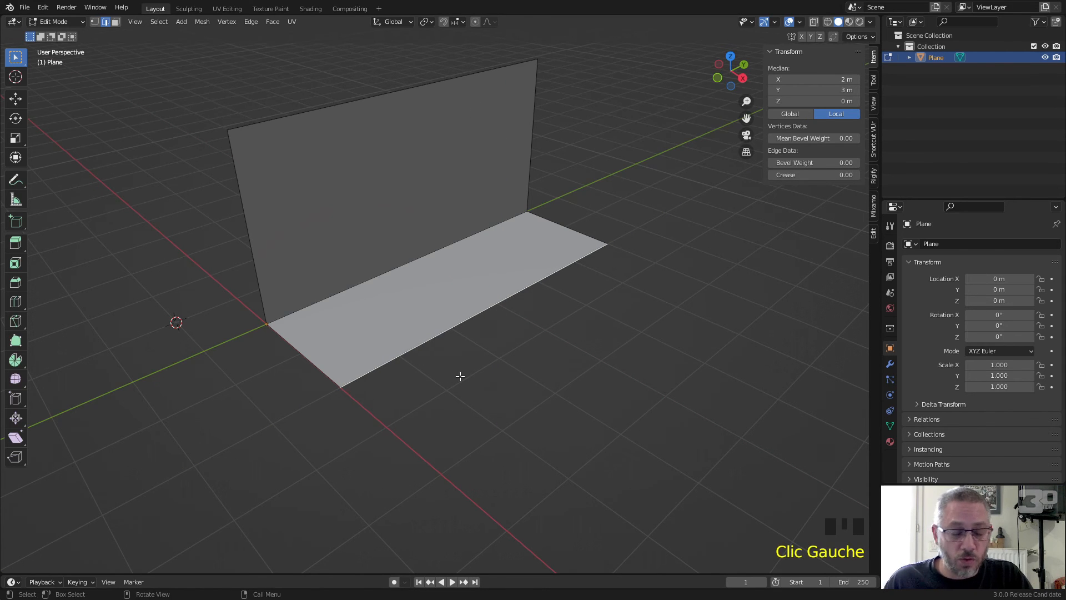
{"action": "key", "text": "e"}
{"action": "type", "text": "z-0.1"}
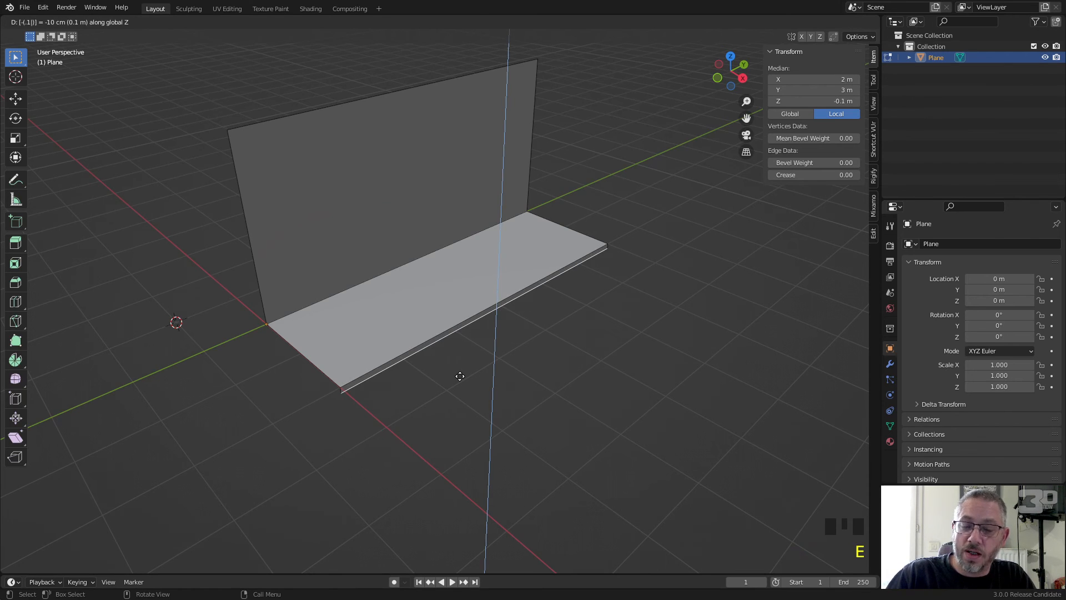
{"action": "key", "text": "Return"}
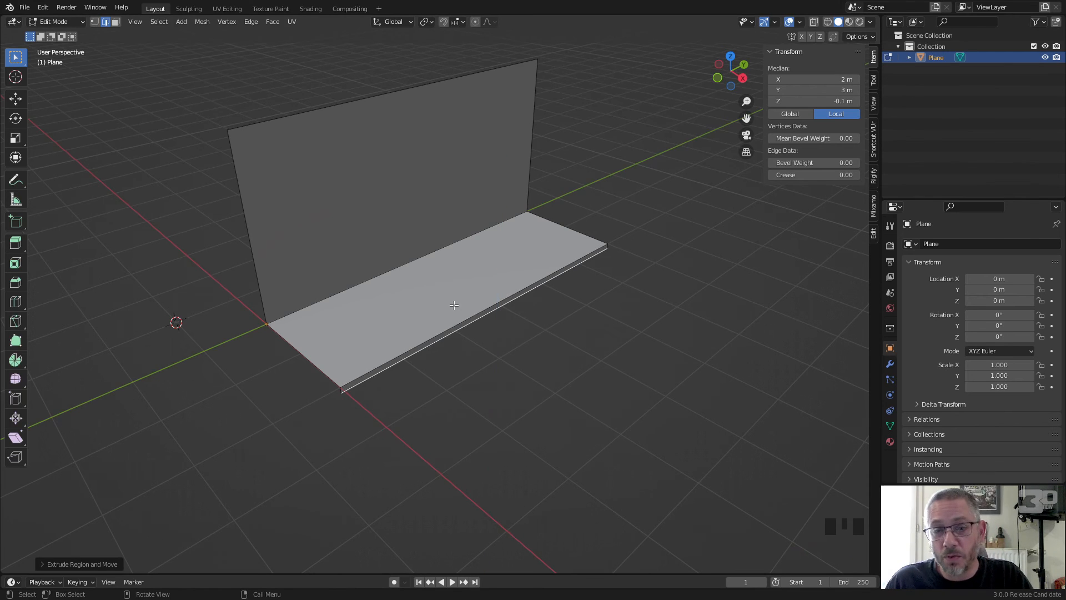
Extrude the lower edge of the step 3 m along global X to add a lower floor section
{"action": "scroll", "coordinate": [527, 422], "scroll_direction": "up", "scroll_amount": 2}
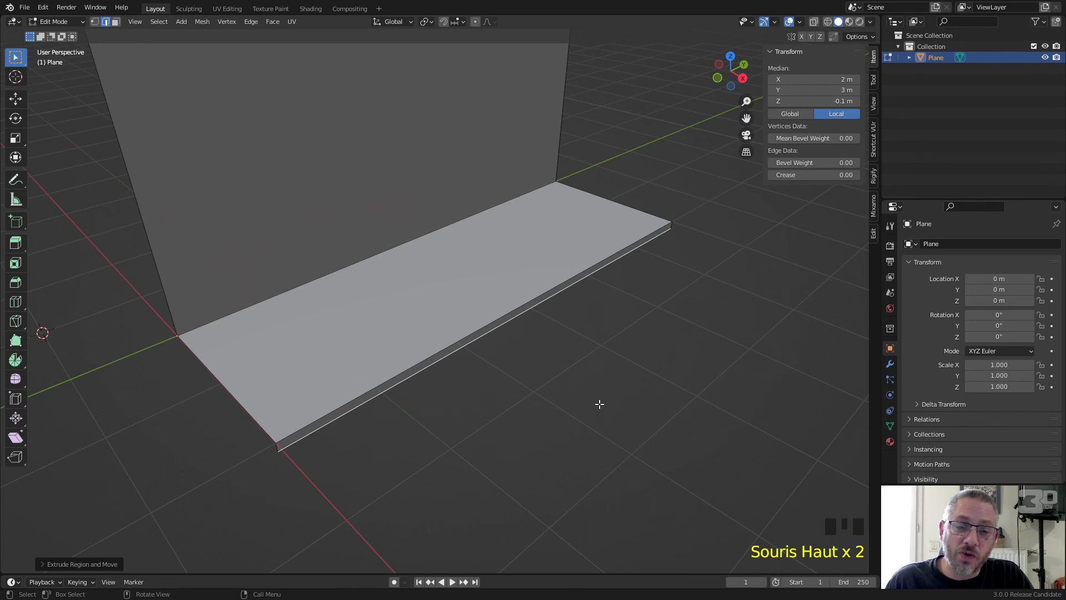
{"action": "key", "text": "e"}
{"action": "type", "text": "x"}
{"action": "type", "text": "3"}
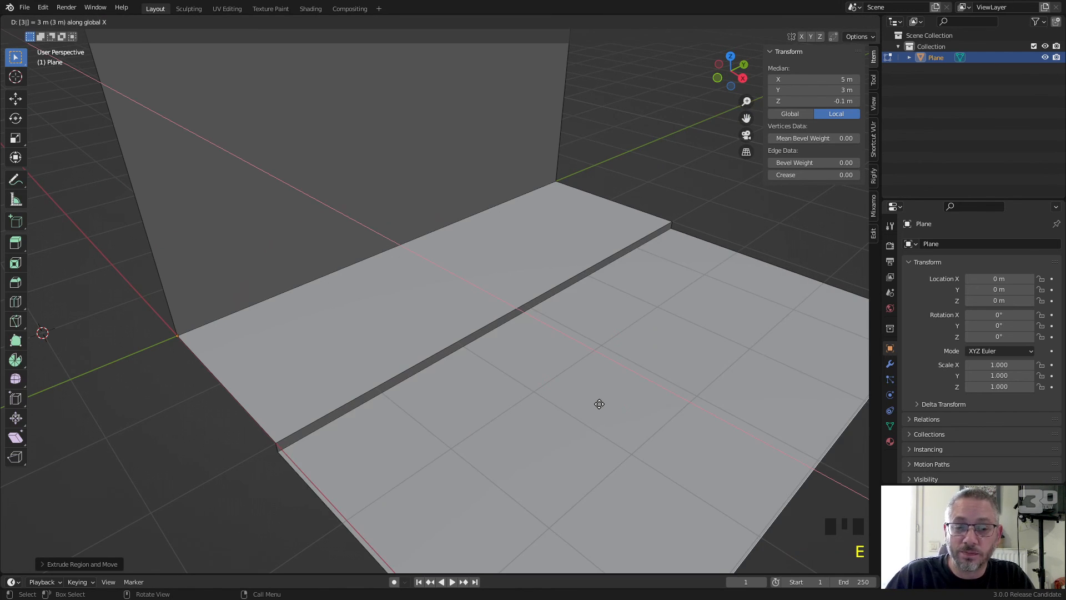
{"action": "key", "text": "Return"}
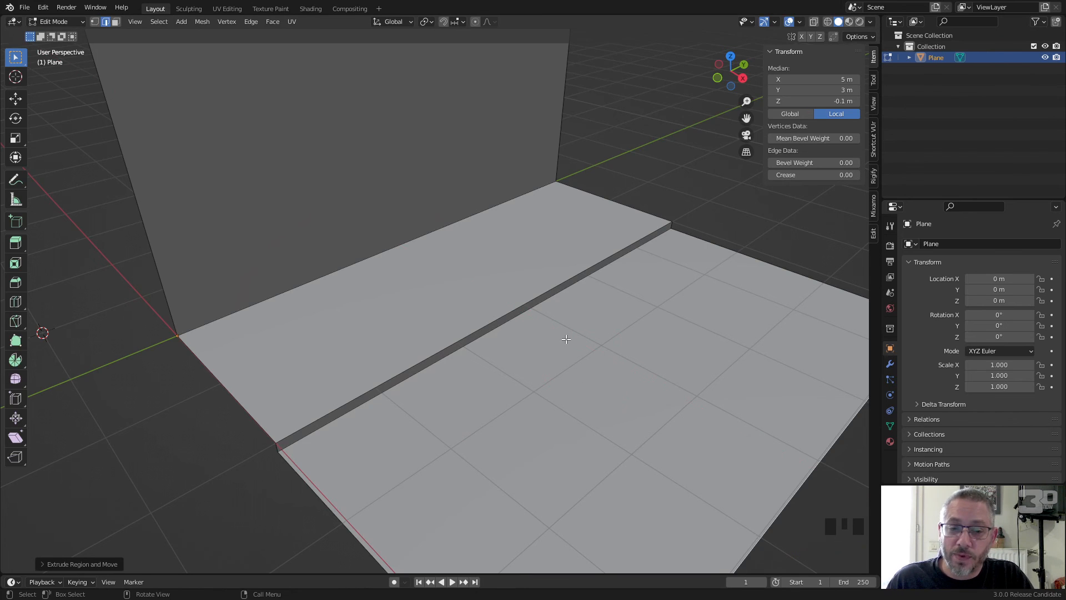
{"action": "scroll", "coordinate": [574, 350], "scroll_direction": "down", "scroll_amount": 3}
{"action": "middle_click_drag", "start_coordinate": [573, 350], "coordinate": [604, 329]}
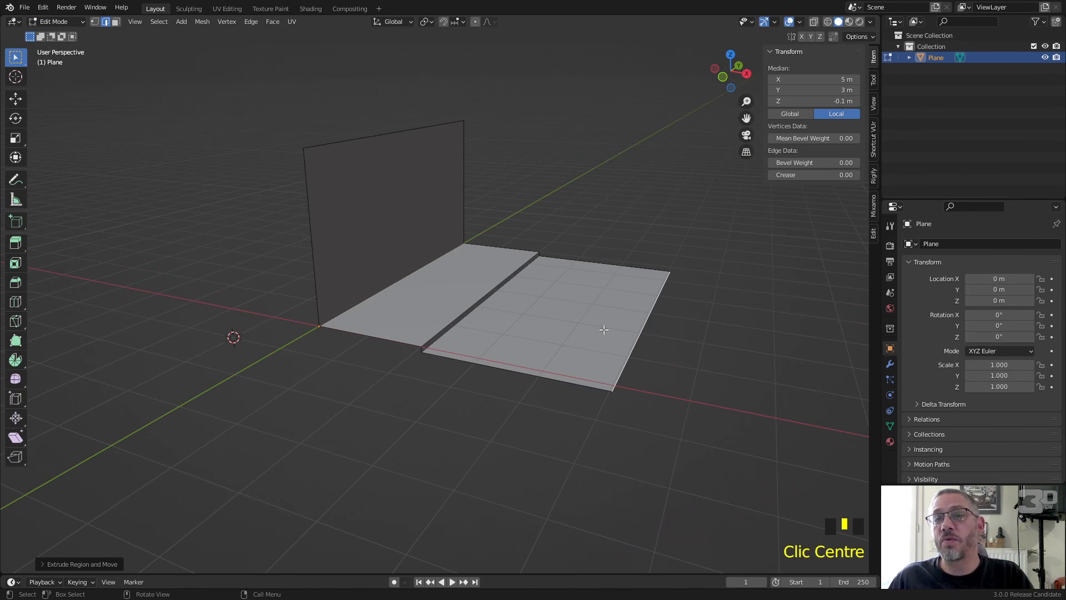